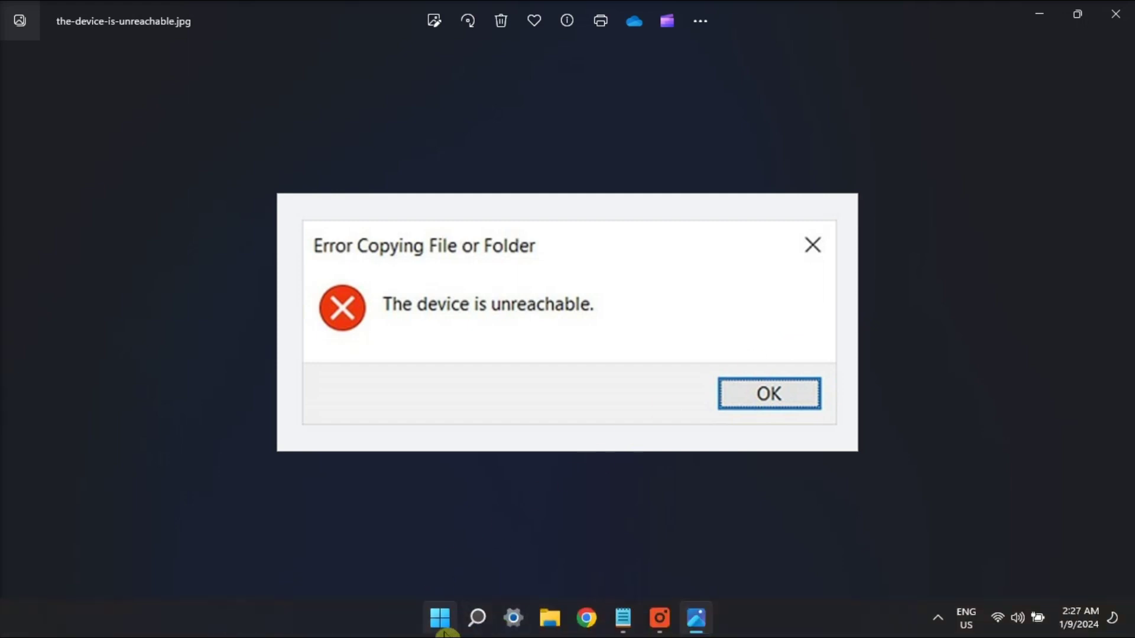
Step: Run 'msdt.exe -id DeviceDiagnostic' from the Run box and start the hardware problem scan
click(439, 618)
text(run)
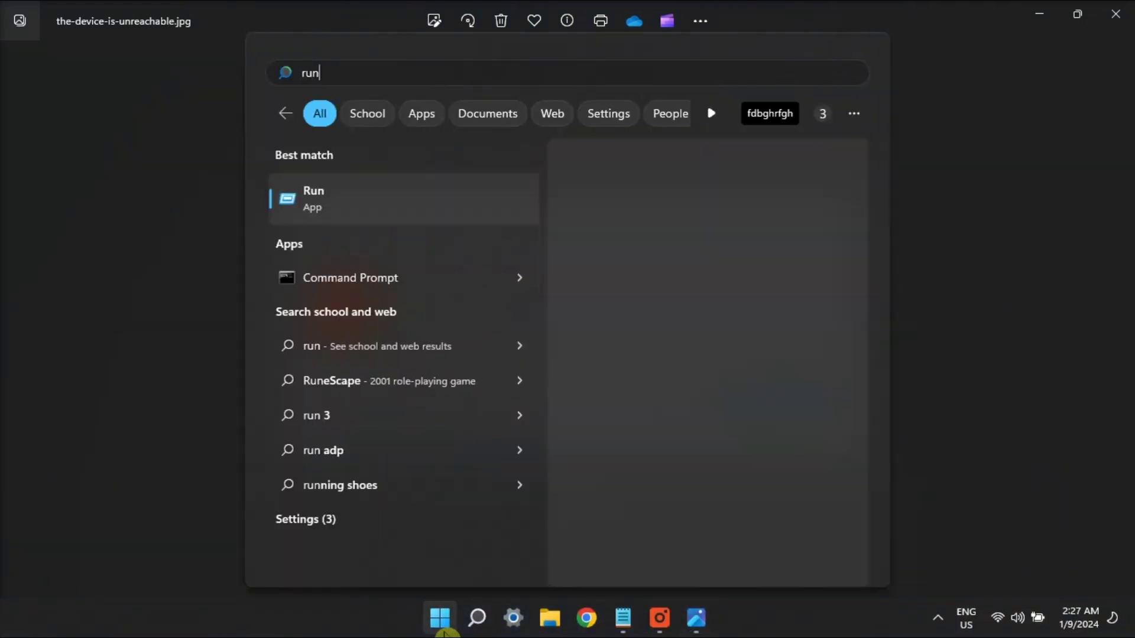
key(Return)
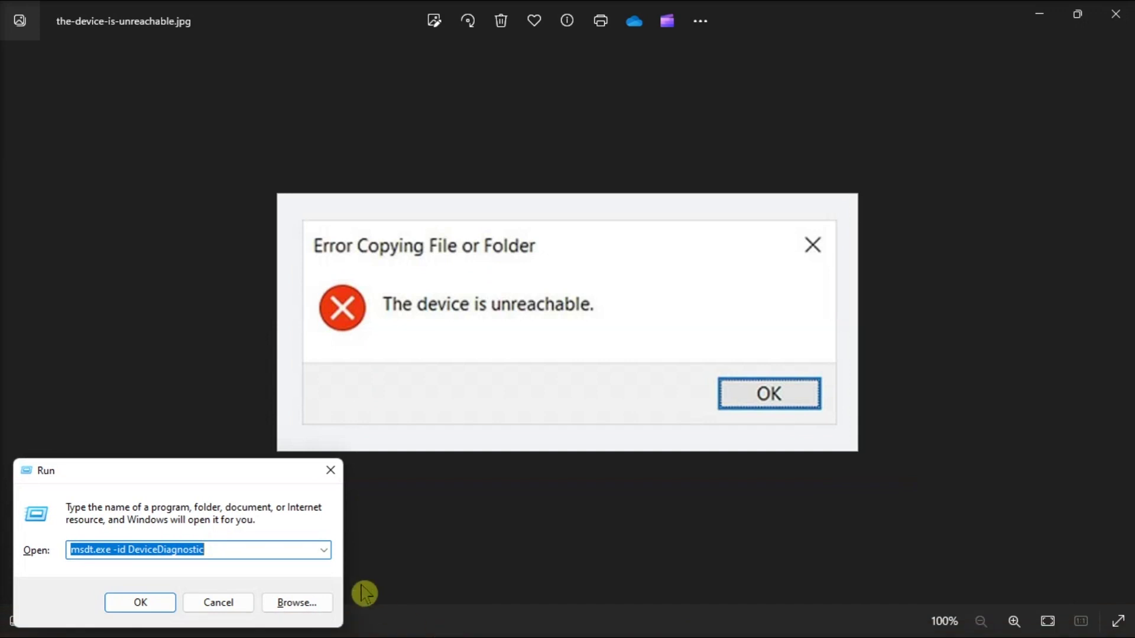
drag(205, 486, 601, 234)
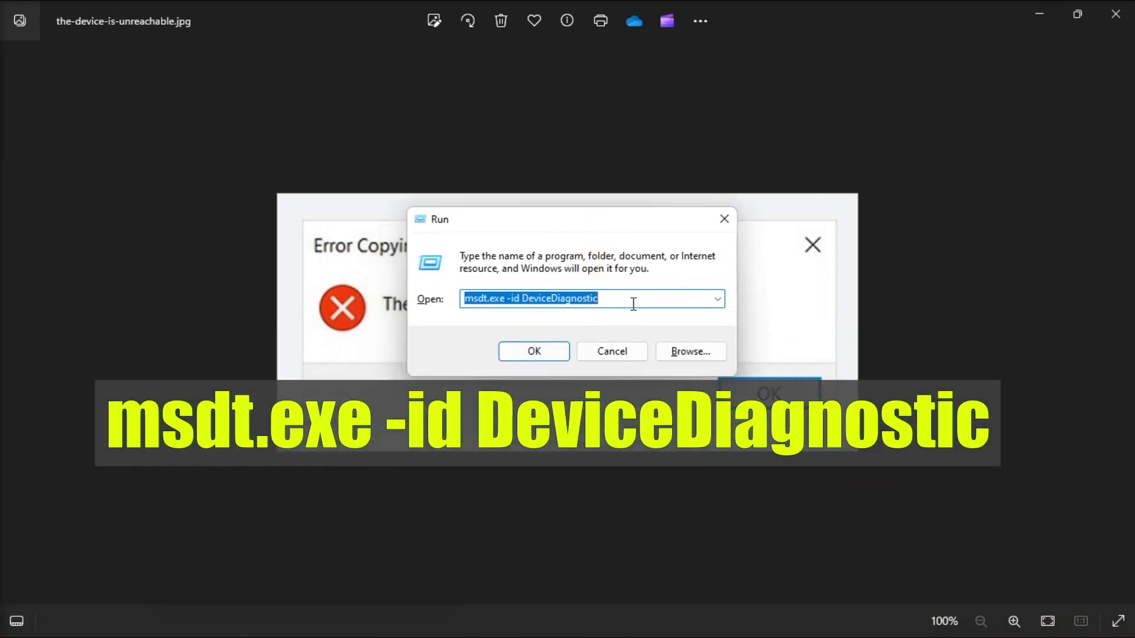
click(633, 302)
key(Return)
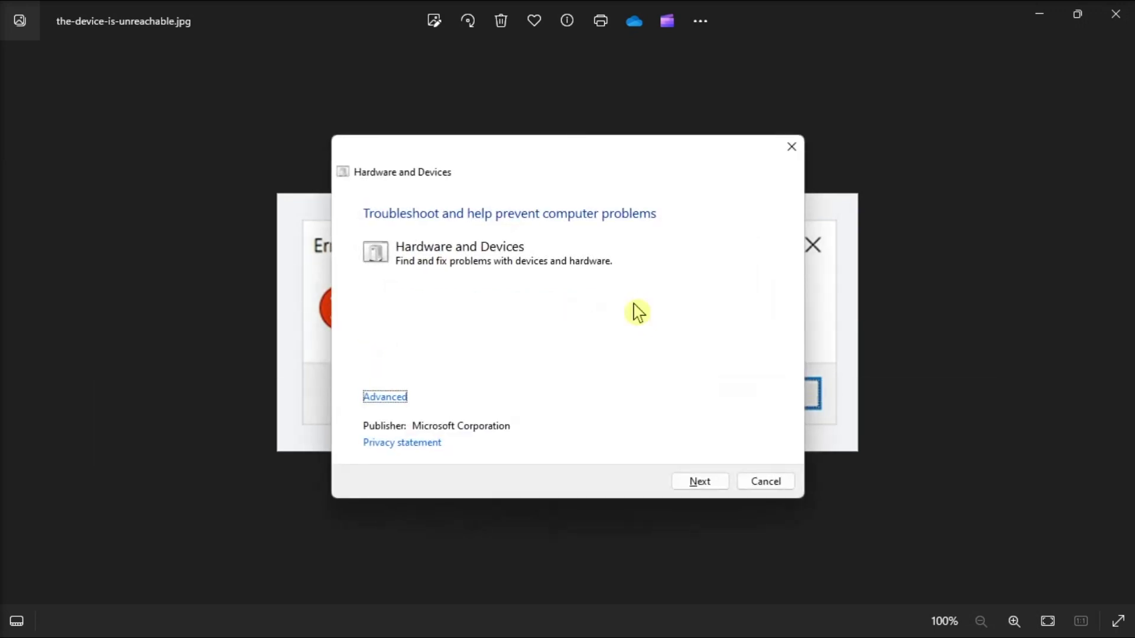
click(700, 482)
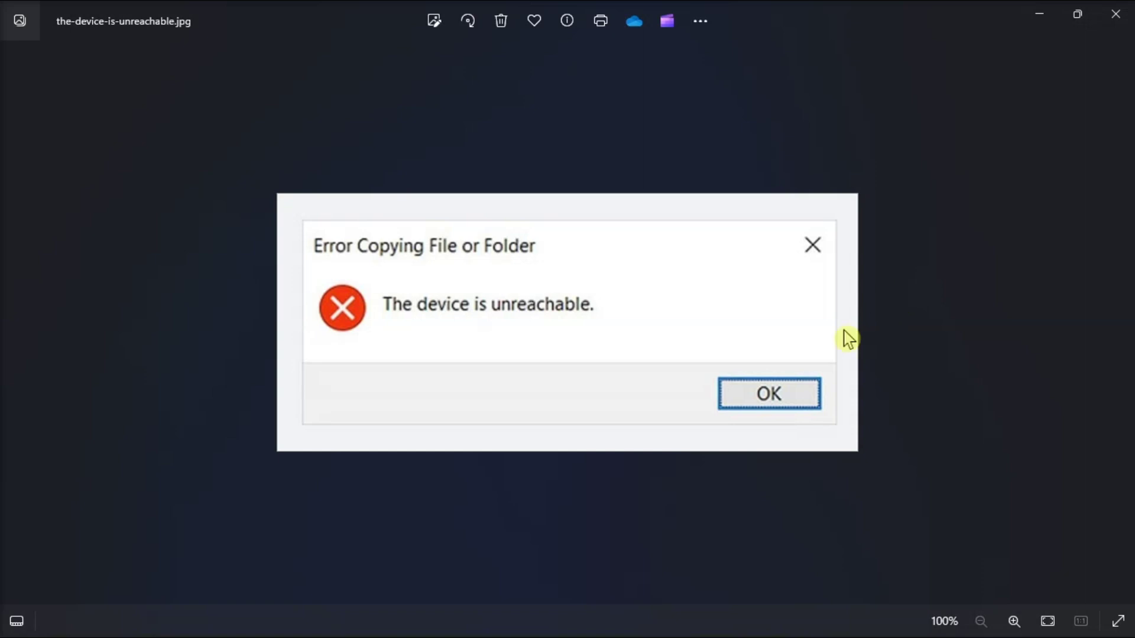
Step: Rename the long-named Word document to 'SAMPLE FILE NAME.docx' and minimise SAMPLE FOLDER
mouse_move(568, 632)
click(550, 618)
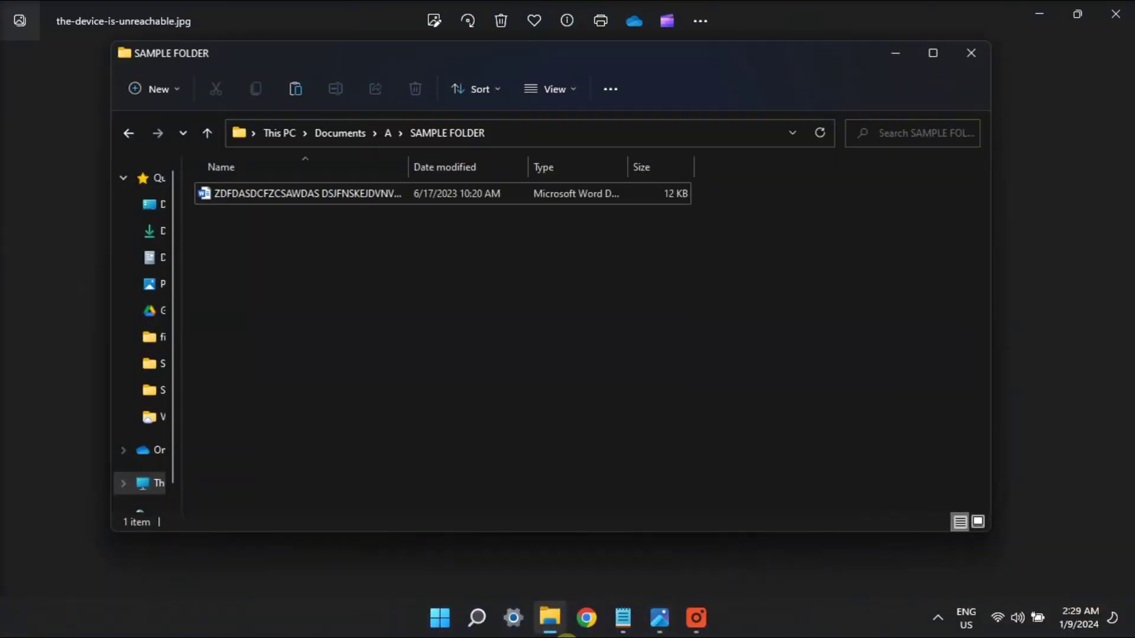
click(535, 204)
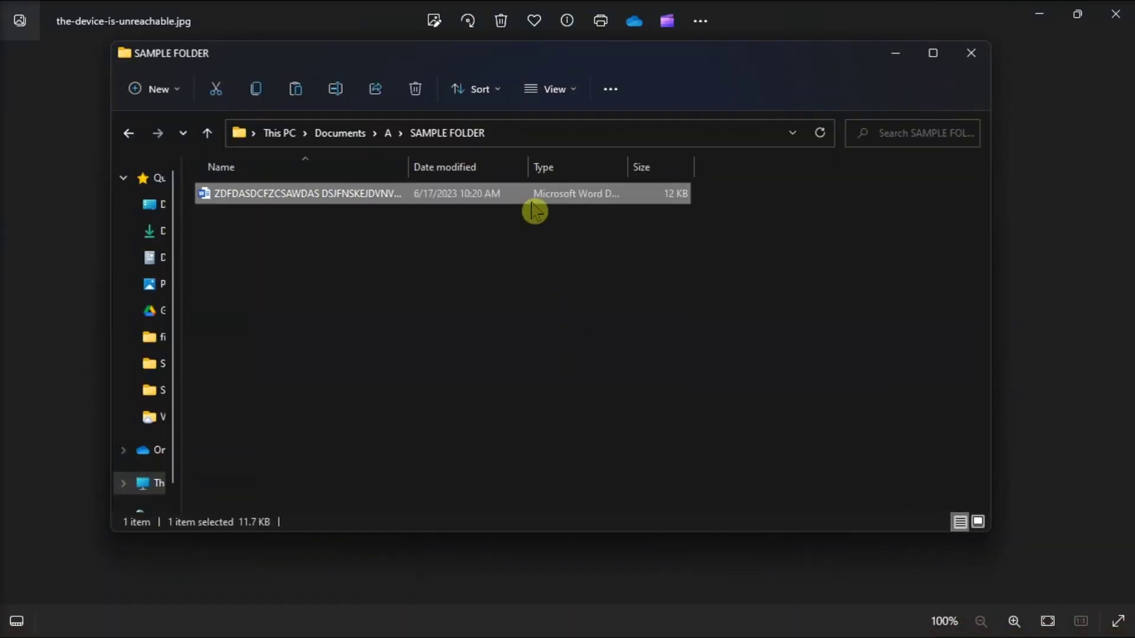
right_click(535, 210)
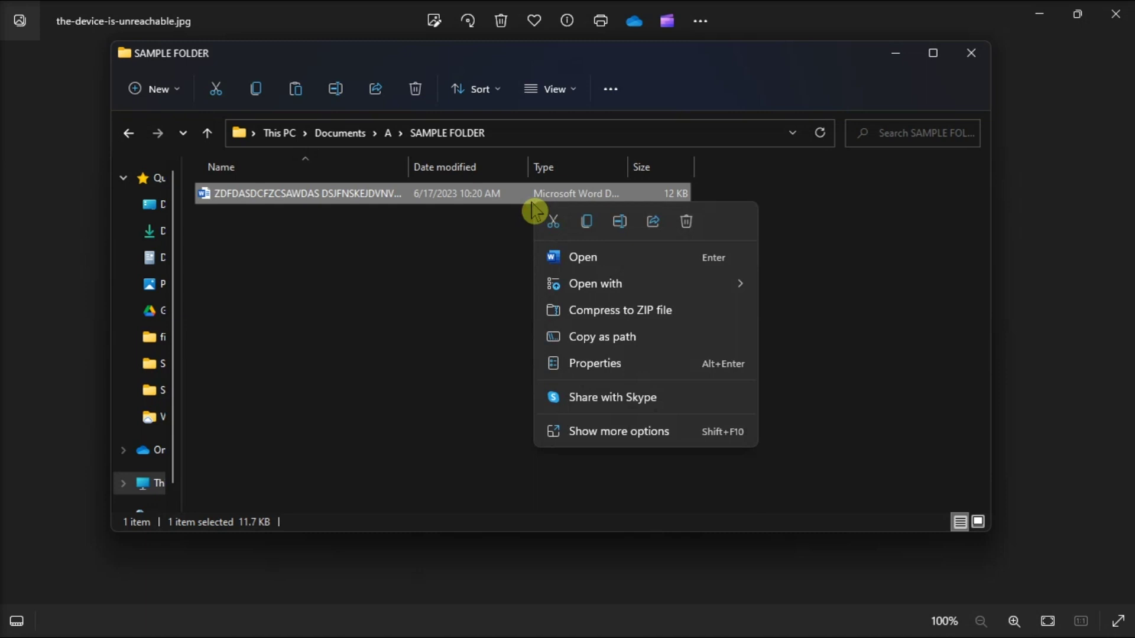
click(620, 223)
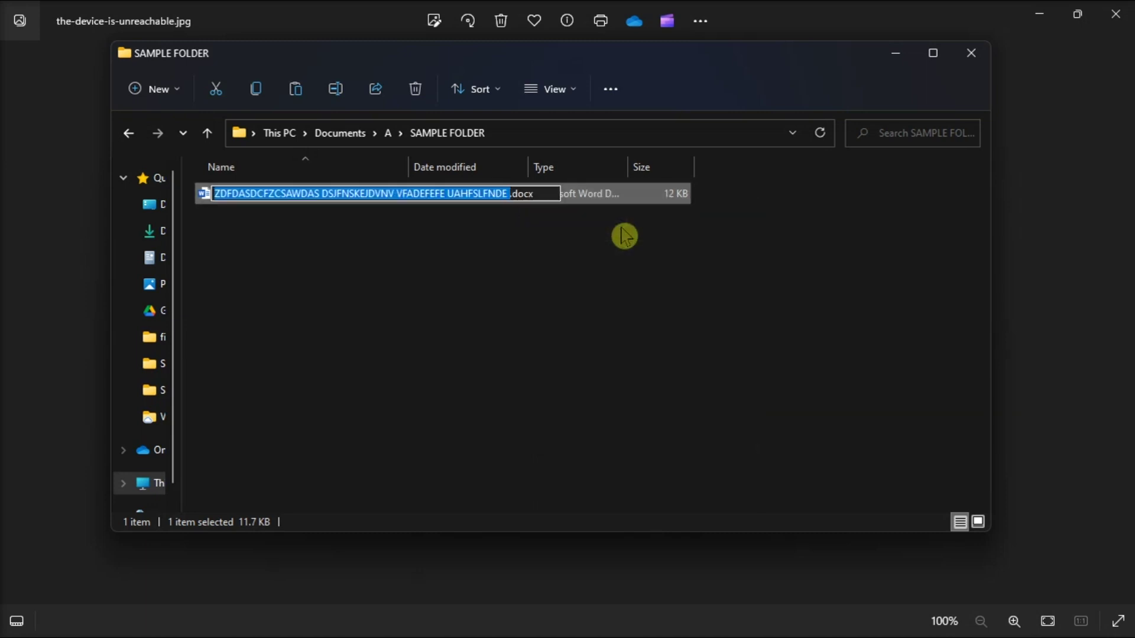
text(SAMPLE FILE NAME)
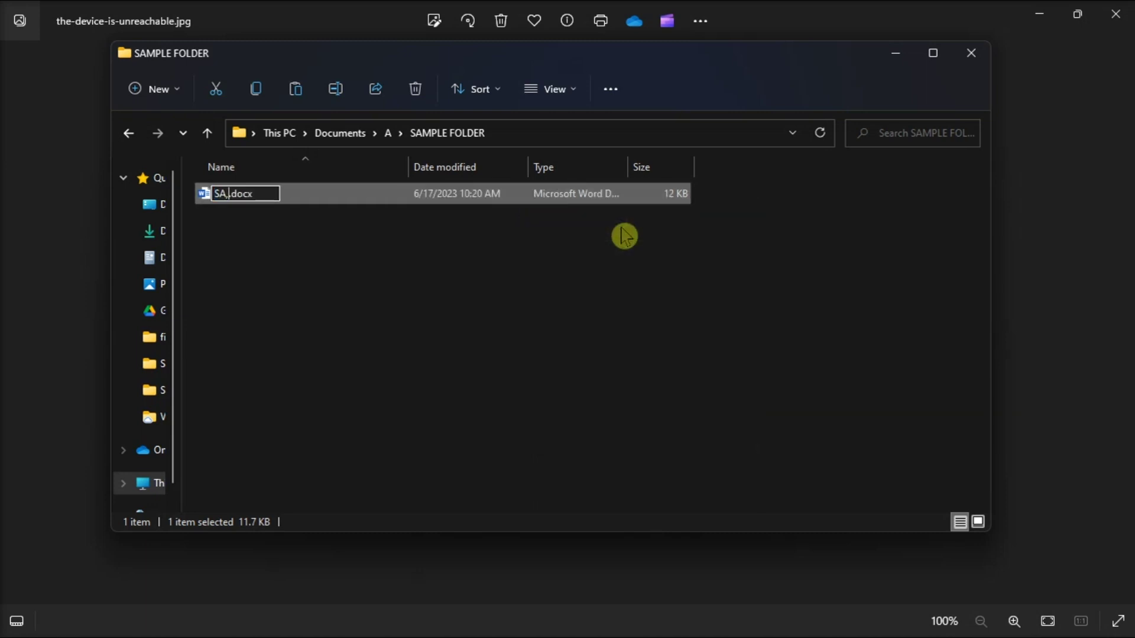
key(Return)
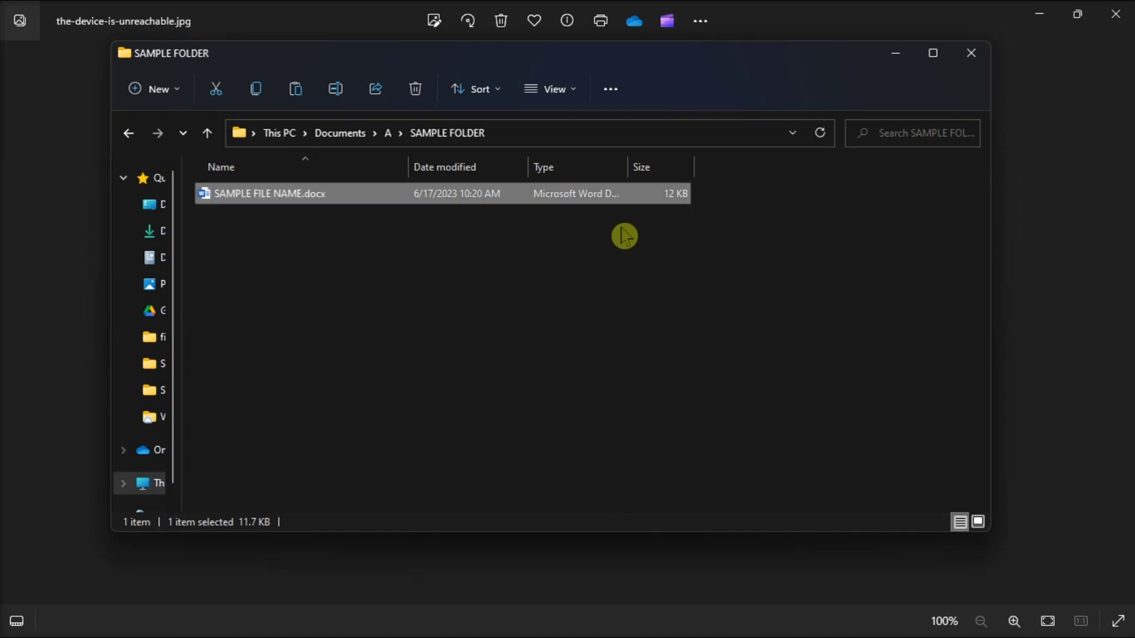
click(896, 53)
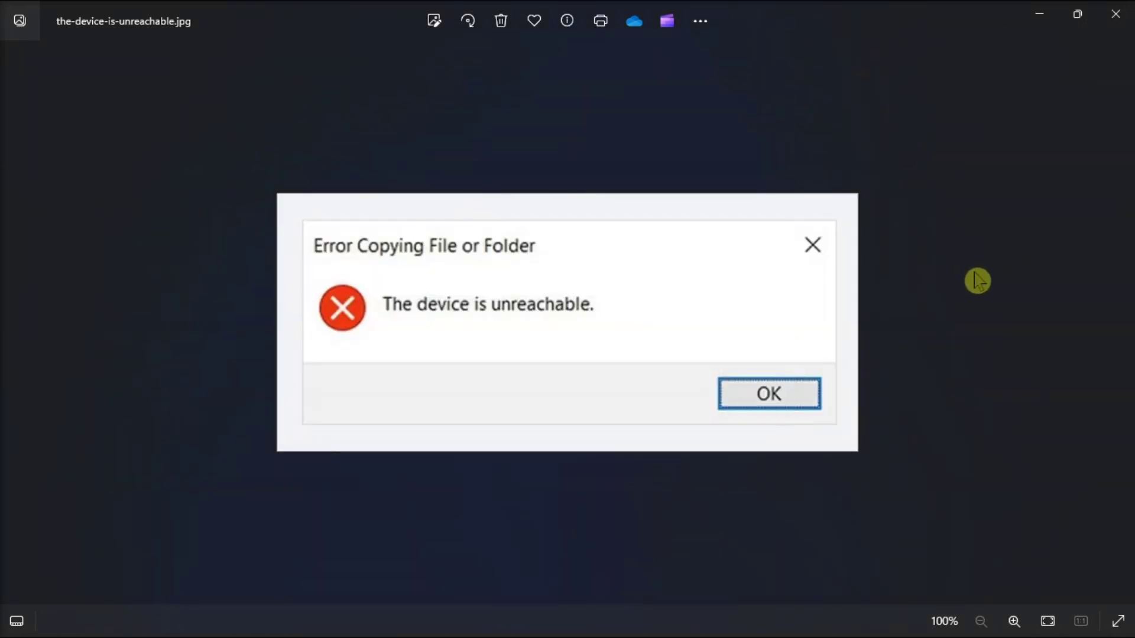